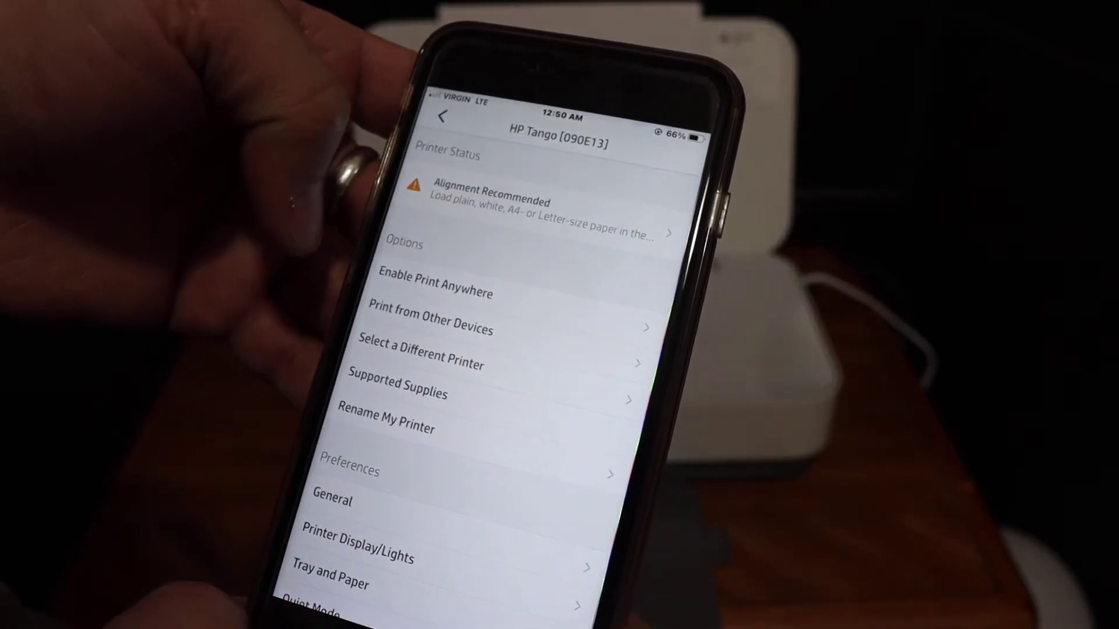
Continue from the Alignment Recommended status to the printer's maintenance web page in Safari.
left_click(490, 201)
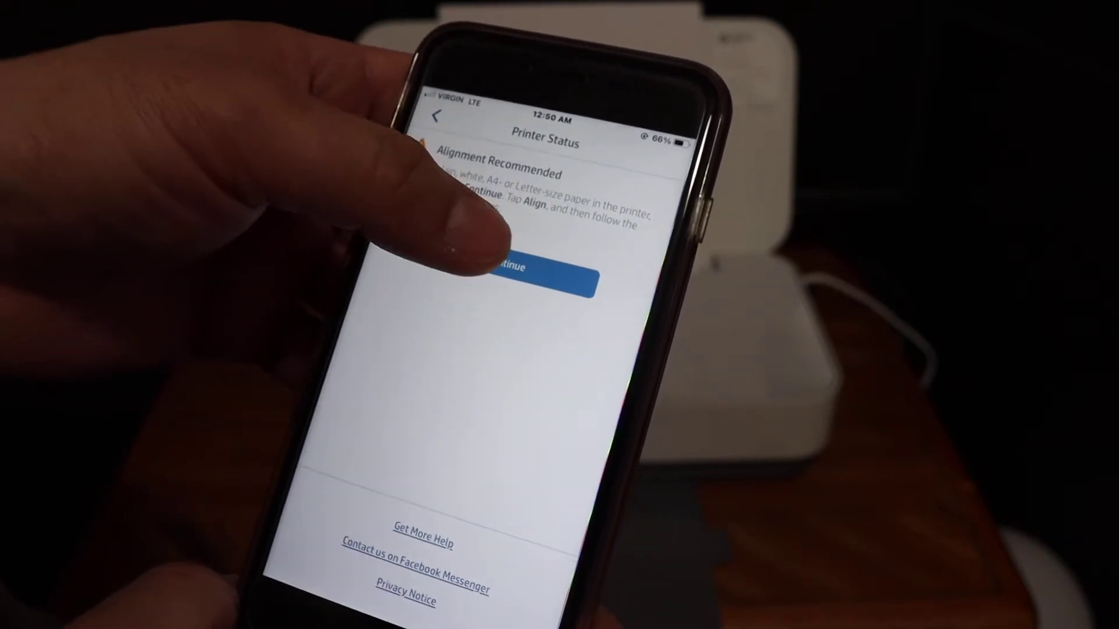
left_click(550, 280)
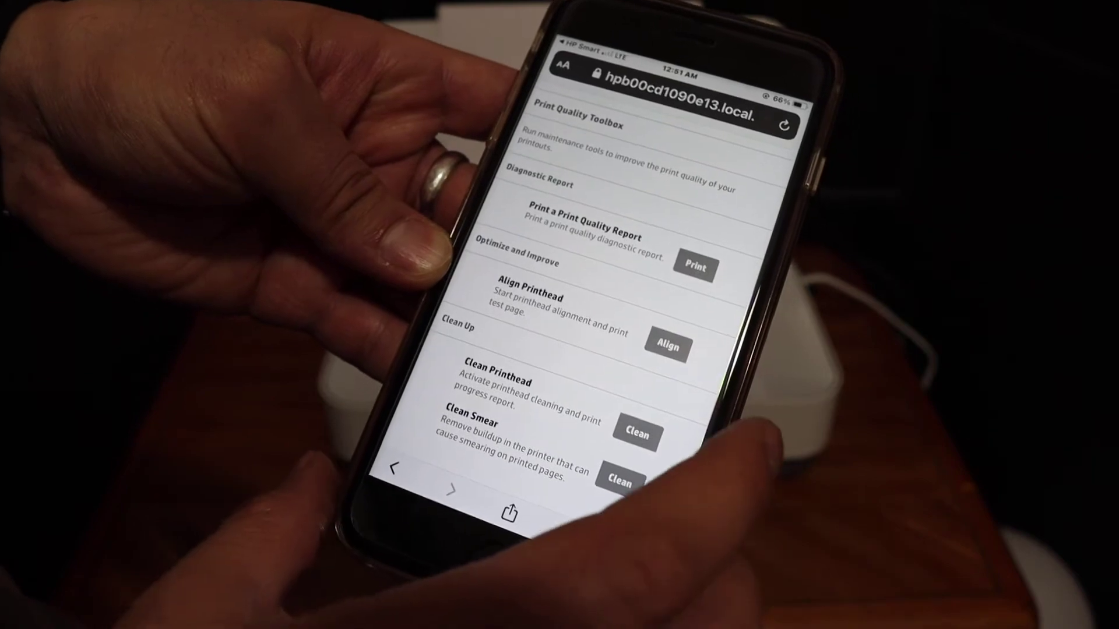
Start the Align Printhead task from the Print Quality Toolbox.
left_click(651, 363)
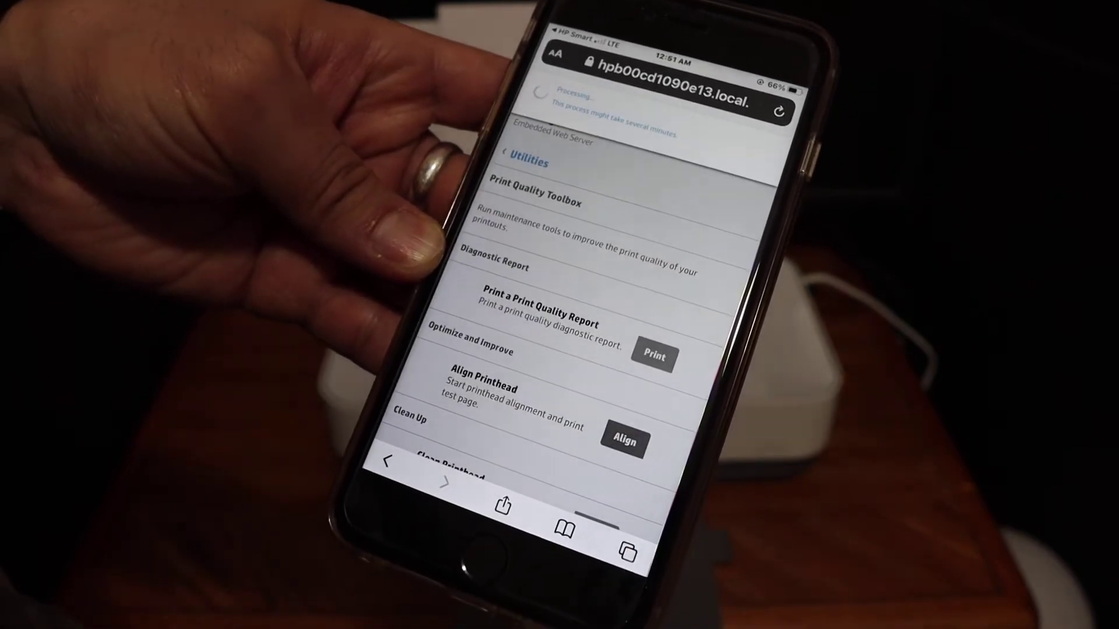